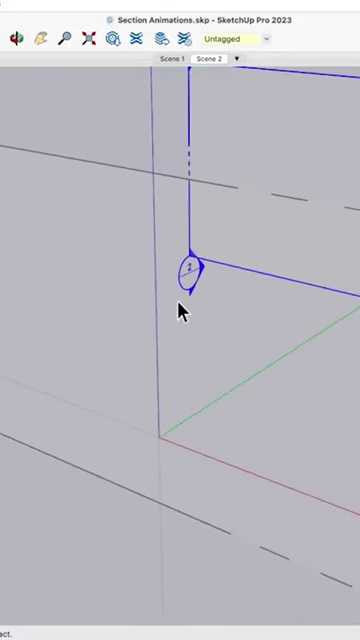
Step: Switch to Scene 1 to reveal the container house, then clear the section plane selection
{"action": "left_click", "coordinate": [173, 59]}
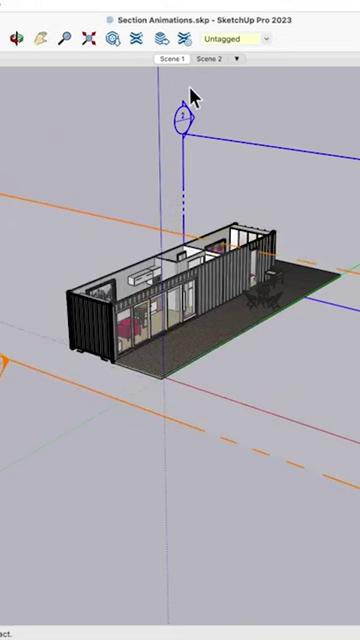
{"action": "left_click", "coordinate": [240, 104]}
Step: Hide the first section plane, then the second, from their context menus
{"action": "left_click", "coordinate": [182, 160]}
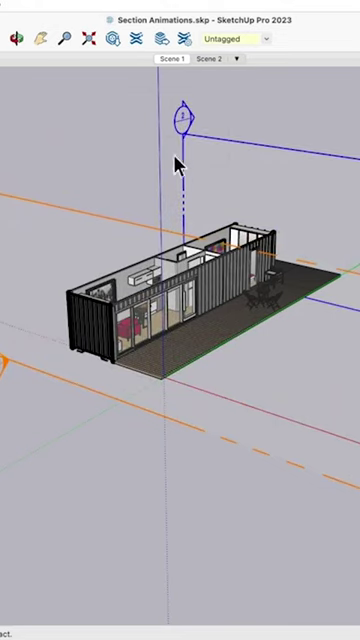
{"action": "right_click", "coordinate": [214, 160]}
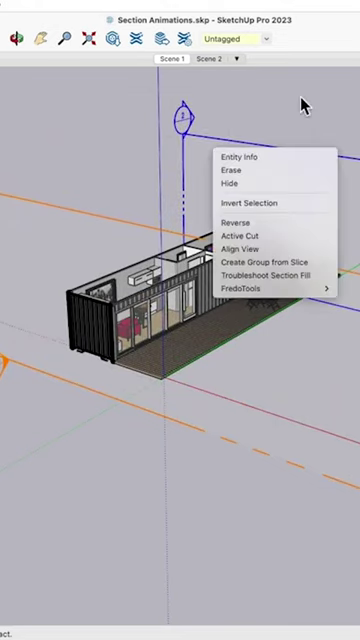
{"action": "left_click", "coordinate": [240, 184]}
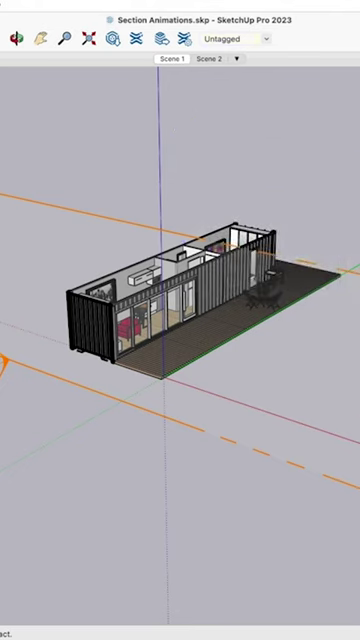
{"action": "right_click", "coordinate": [3, 232]}
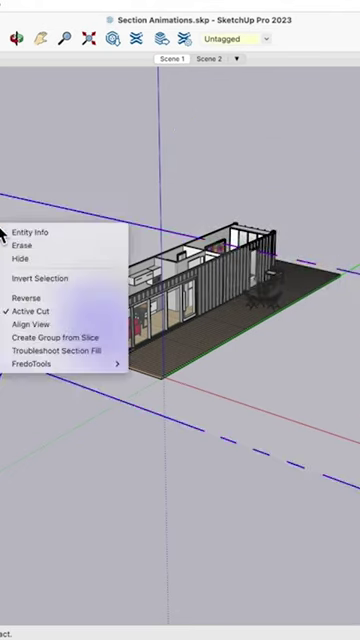
{"action": "left_click", "coordinate": [20, 259]}
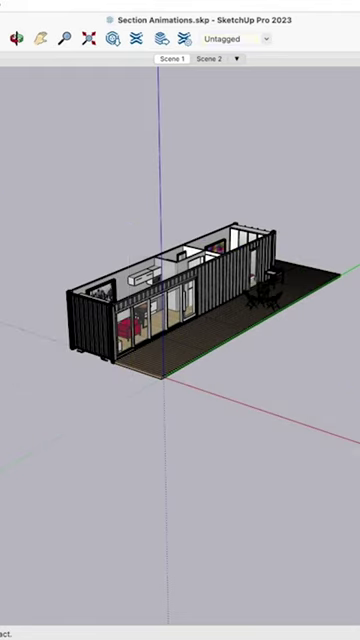
Step: Animate the section cut to Scene 2, then back to Scene 1
{"action": "left_click", "coordinate": [206, 60]}
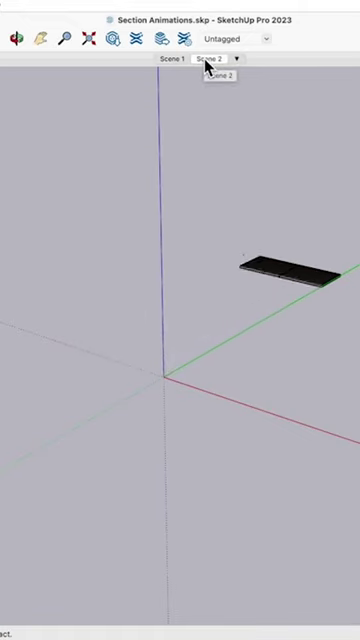
{"action": "left_click", "coordinate": [167, 62]}
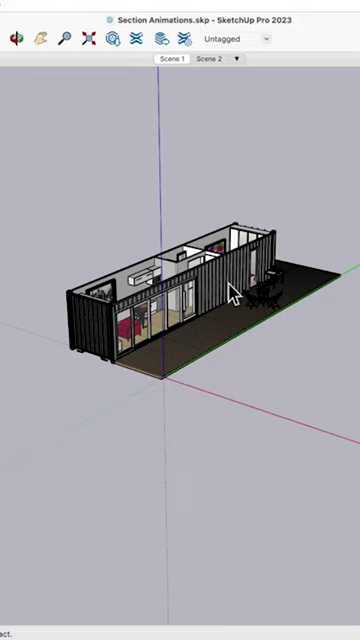
{"action": "scroll", "coordinate": [325, 290], "scroll_direction": "up", "scroll_amount": 2}
{"action": "scroll", "coordinate": [276, 326], "scroll_direction": "up", "scroll_amount": 2}
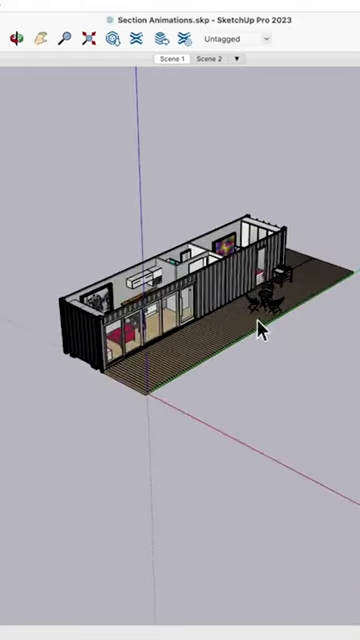
{"action": "scroll", "coordinate": [157, 331], "scroll_direction": "up", "scroll_amount": 2}
{"action": "scroll", "coordinate": [155, 335], "scroll_direction": "up", "scroll_amount": 3}
{"action": "scroll", "coordinate": [155, 335], "scroll_direction": "down", "scroll_amount": 2}
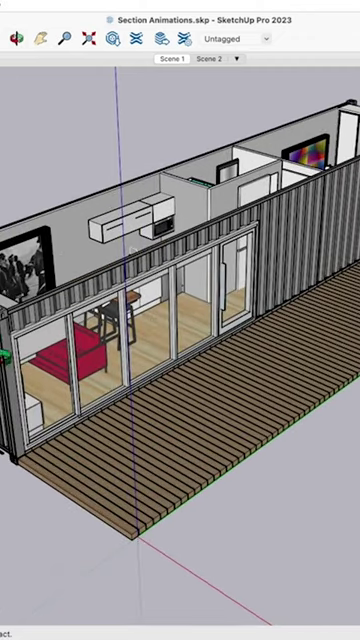
{"action": "scroll", "coordinate": [140, 290], "scroll_direction": "down", "scroll_amount": 1}
{"action": "scroll", "coordinate": [128, 240], "scroll_direction": "down", "scroll_amount": 1}
{"action": "scroll", "coordinate": [128, 240], "scroll_direction": "up", "scroll_amount": 2}
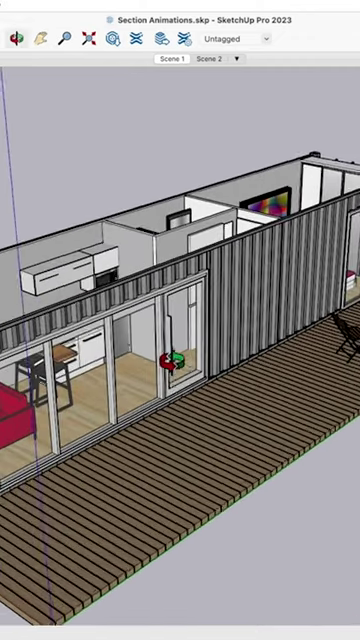